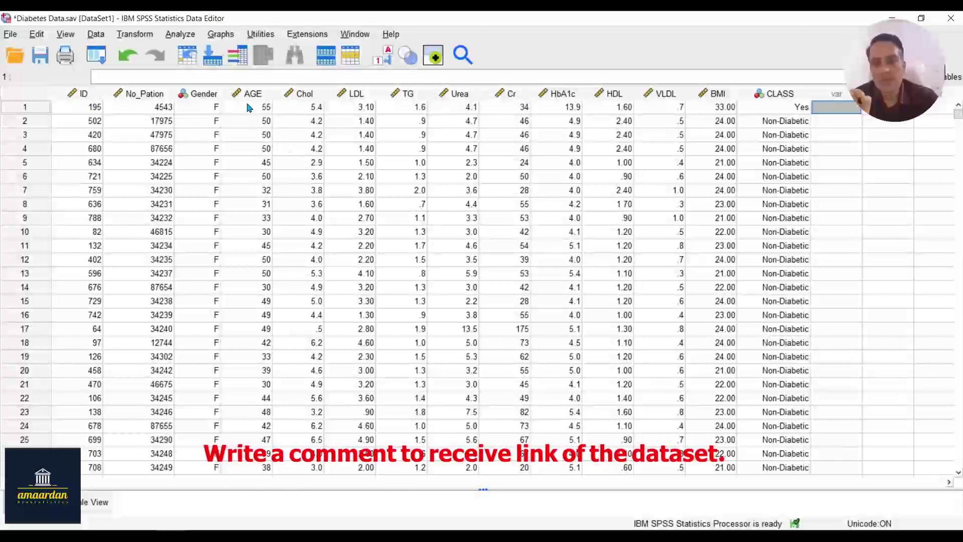
# Highlight the Gender, AGE, Chol and LDL columns in the Diabetes Data.sav grid
pyautogui.click(204, 96)
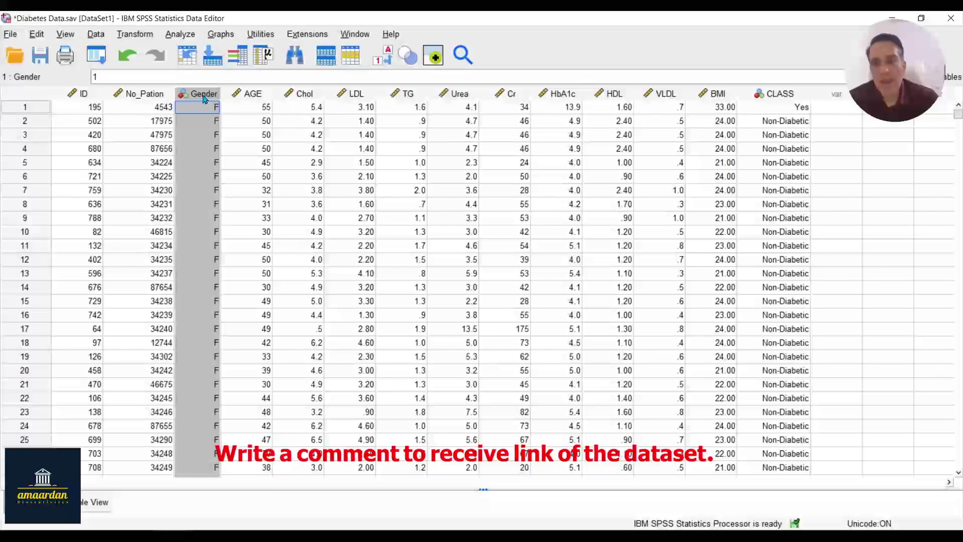
pyautogui.keyDown('shift'); pyautogui.click(248, 95); pyautogui.keyUp('shift')
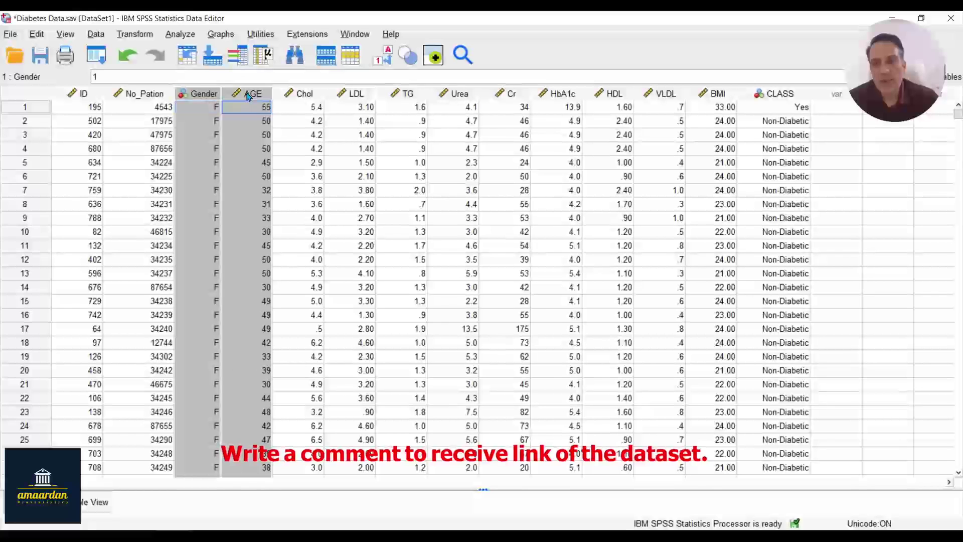
pyautogui.keyDown('shift'); pyautogui.click(301, 94); pyautogui.keyUp('shift')
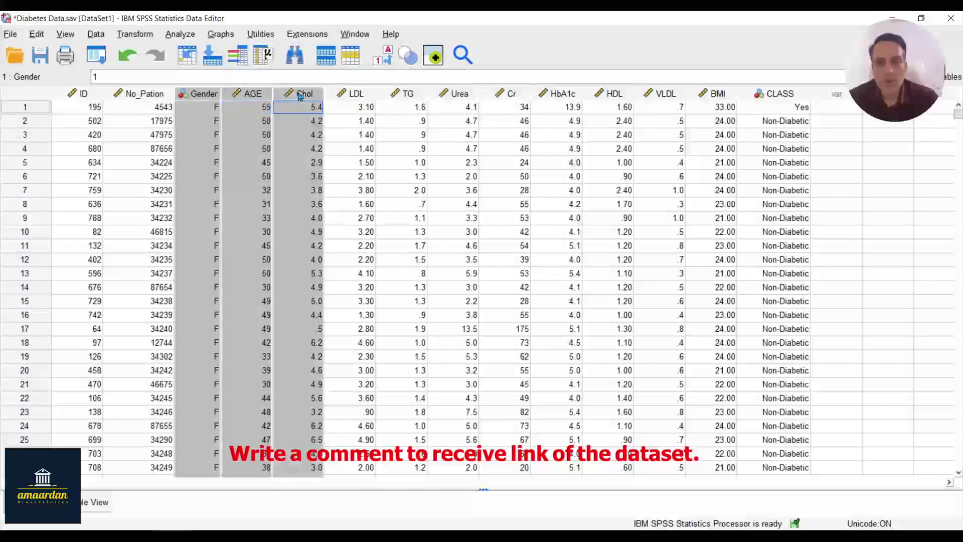
pyautogui.keyDown('shift'); pyautogui.click(350, 94); pyautogui.keyUp('shift')
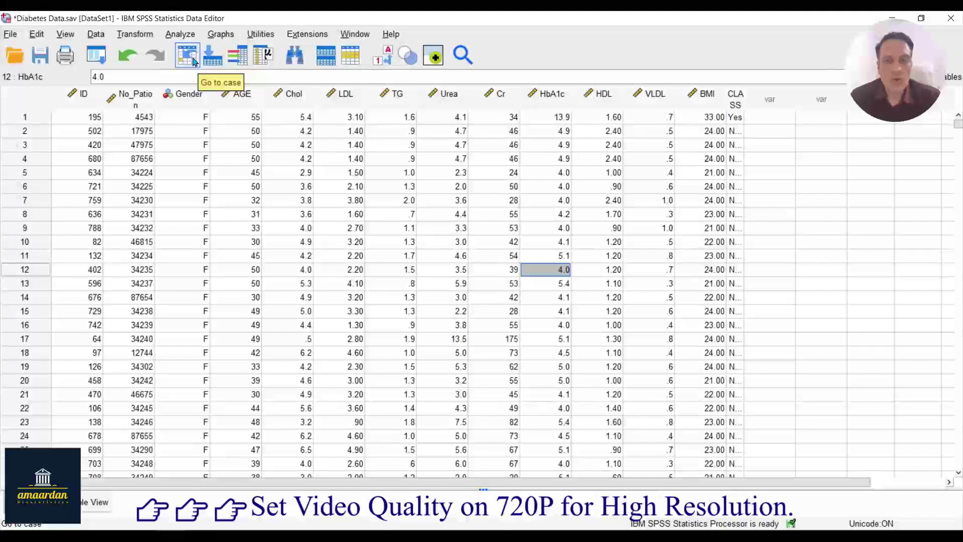
# Open Analyze > General Linear Model > Multivariate and shift the dialog slightly left
pyautogui.click(181, 34)
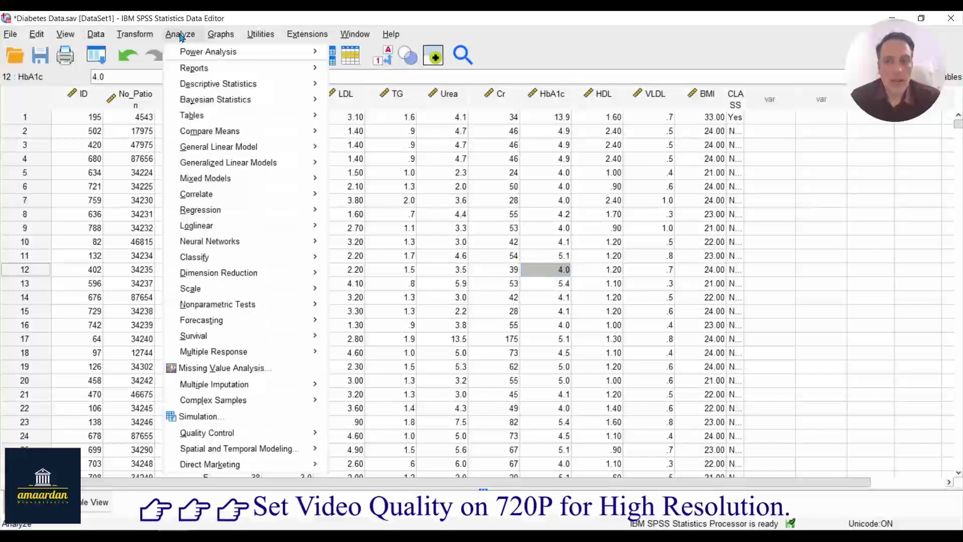
pyautogui.moveTo(261, 145)
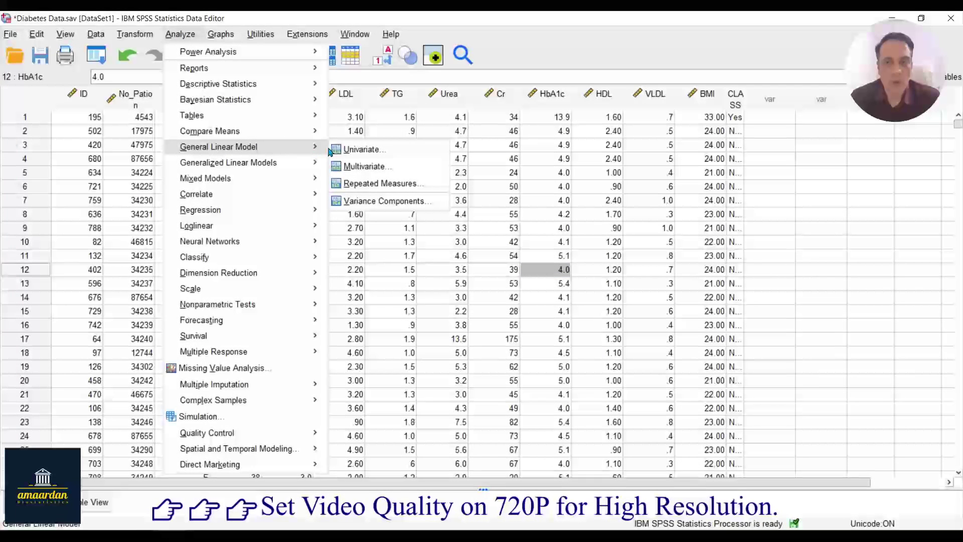
pyautogui.click(368, 166)
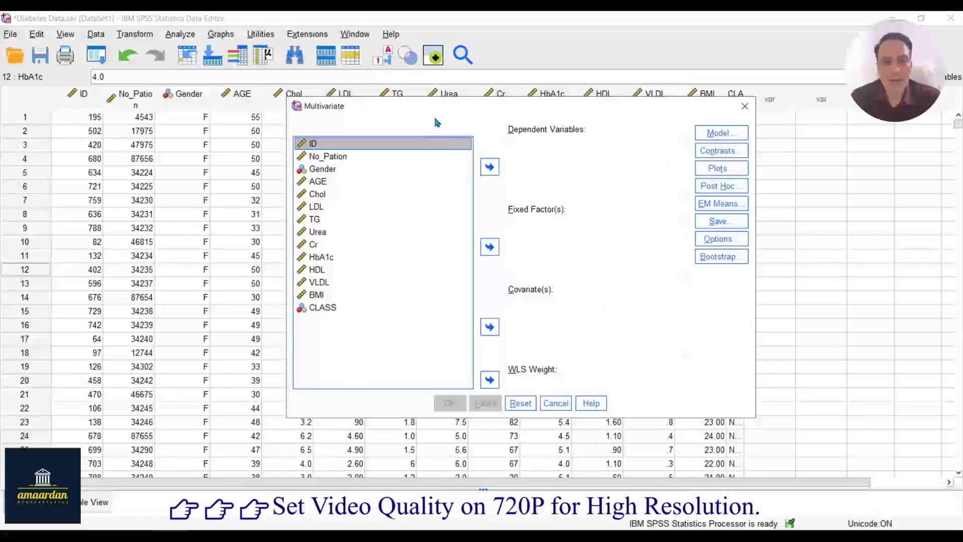
pyautogui.moveTo(383, 103); pyautogui.dragTo(345, 98)
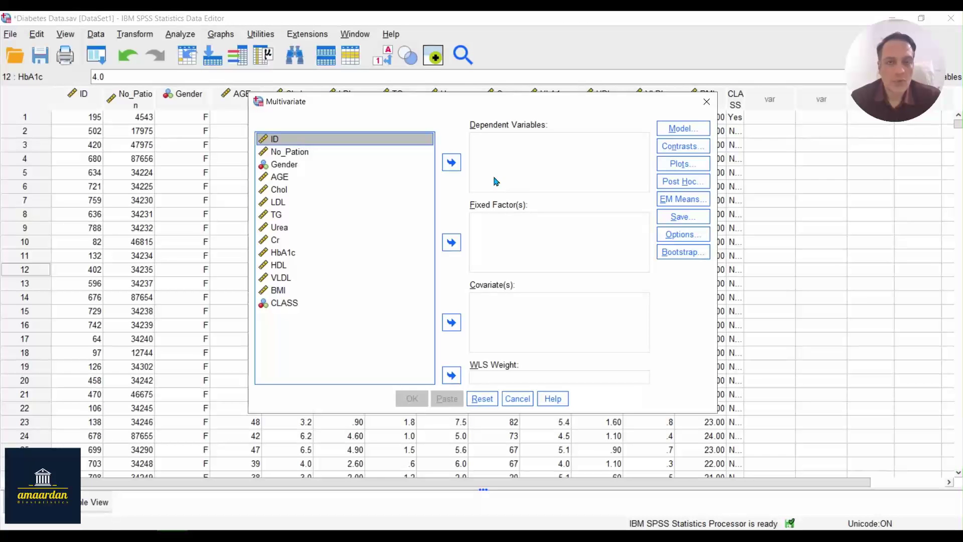
# Put Chol and LDL in Dependent Variables, Gender in Fixed Factor(s), and AGE in Covariate(s)
pyautogui.click(278, 190)
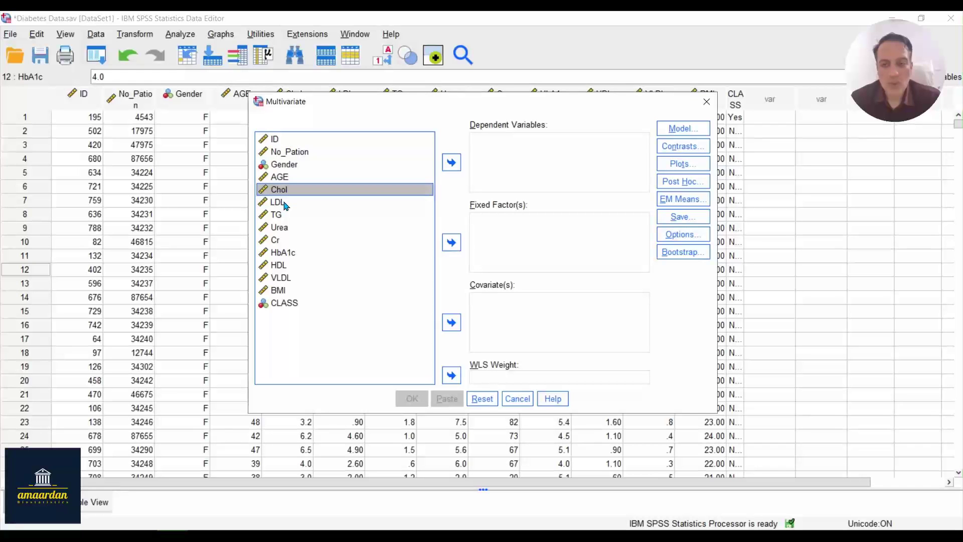
pyautogui.keyDown('ctrl'); pyautogui.click(284, 204); pyautogui.keyUp('ctrl')
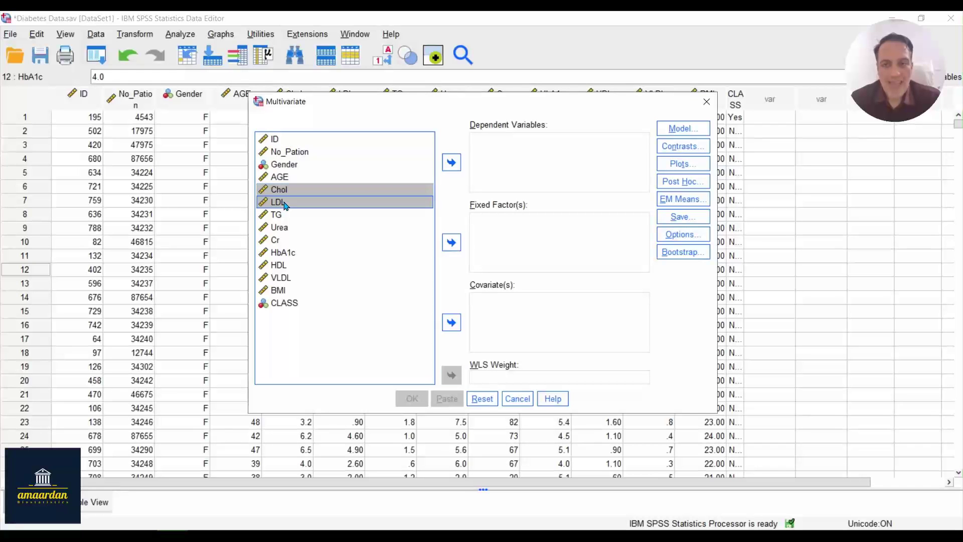
pyautogui.click(450, 162)
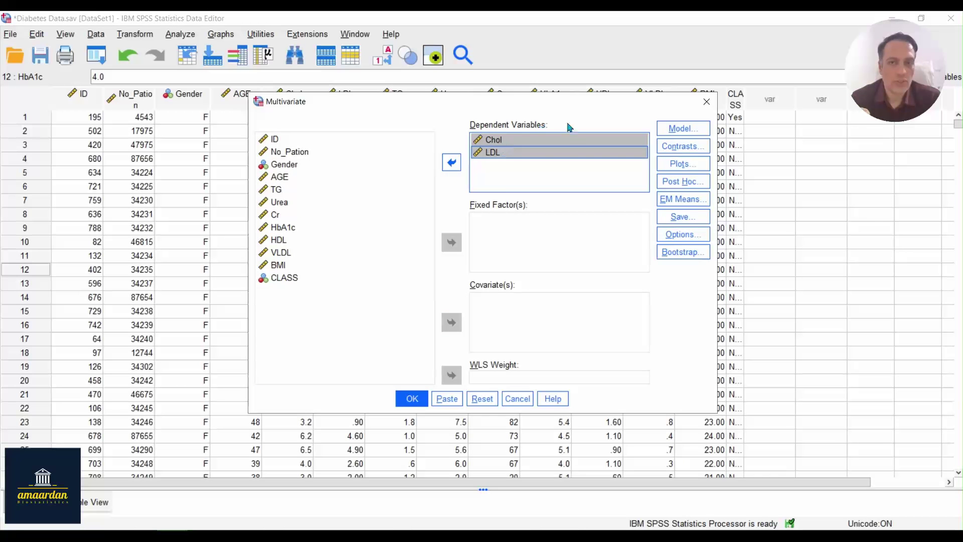
pyautogui.click(296, 165)
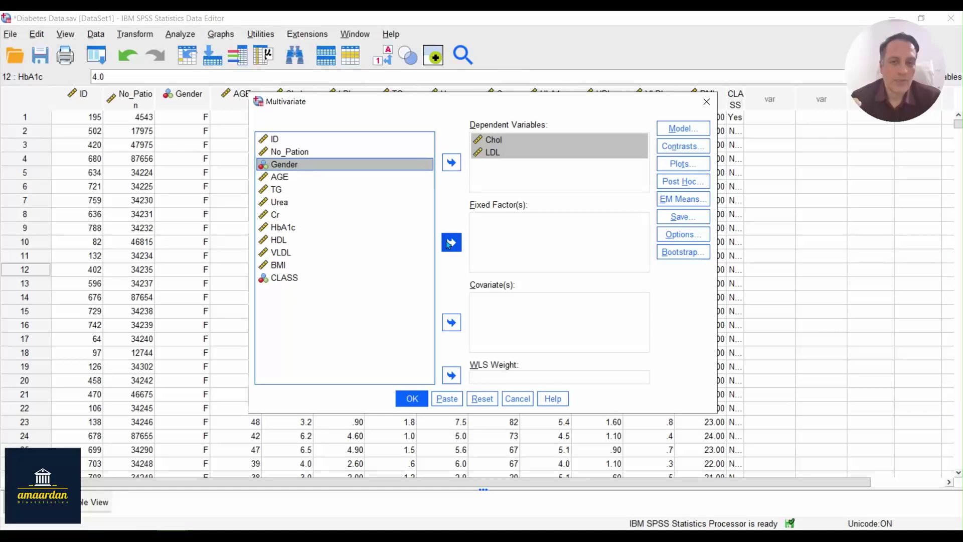
pyautogui.click(450, 242)
pyautogui.click(298, 165)
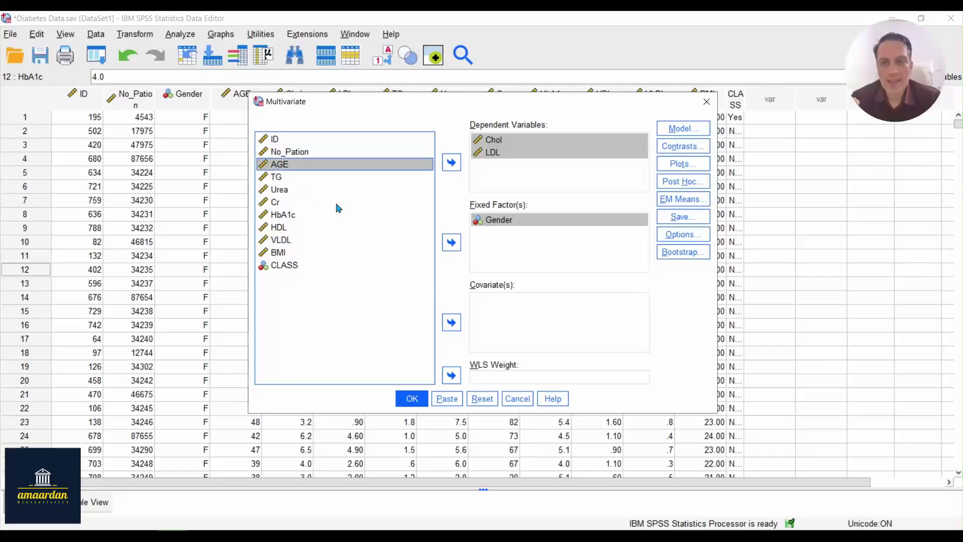
pyautogui.click(451, 323)
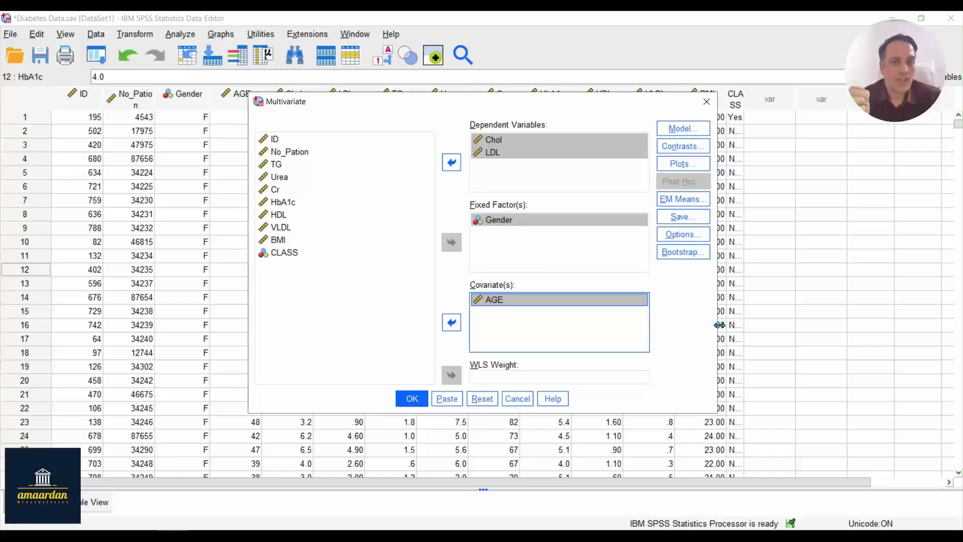
pyautogui.click(676, 134)
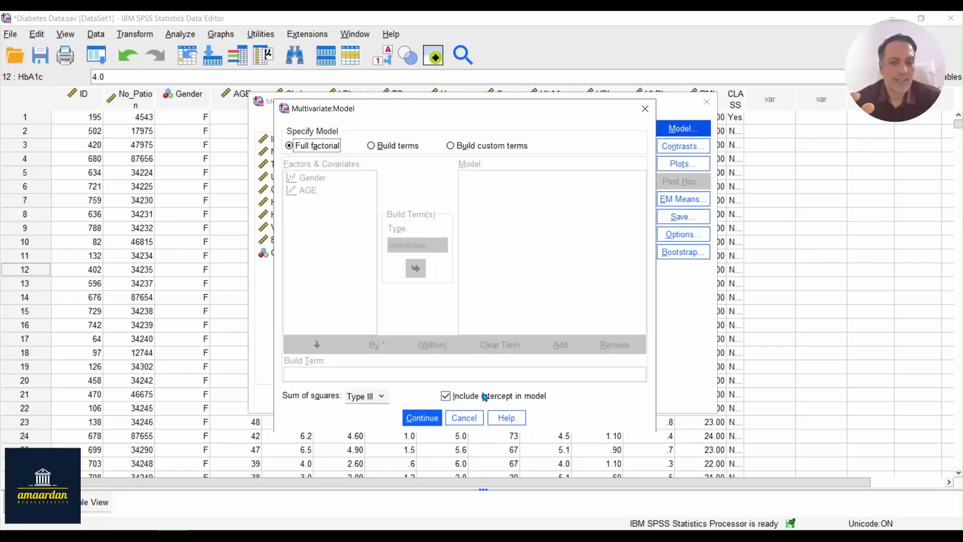
pyautogui.click(421, 417)
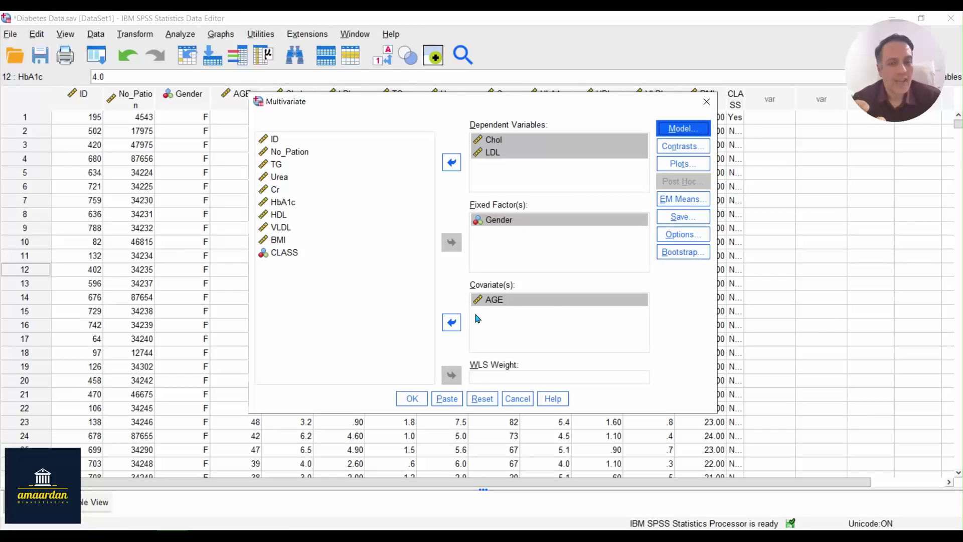
pyautogui.click(488, 299)
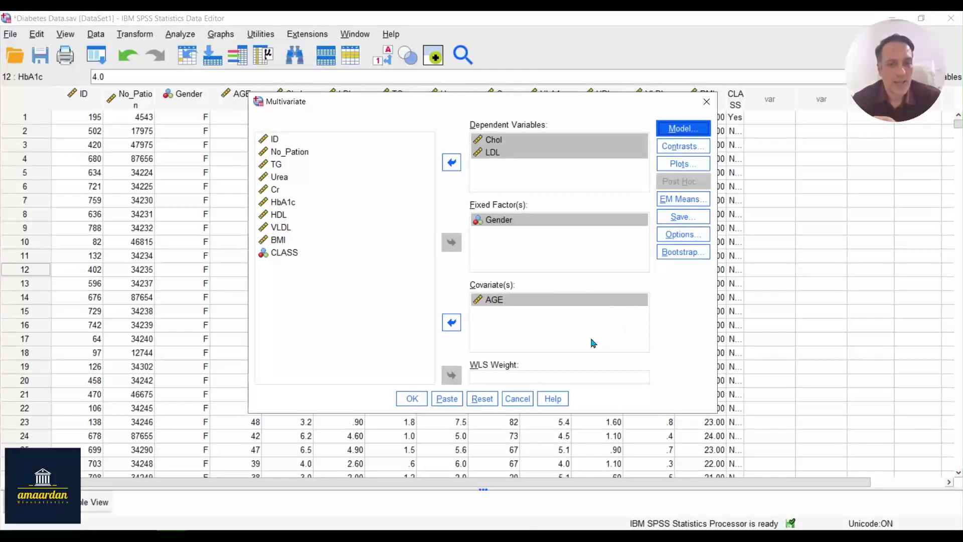
# Return AGE from Covariate(s) to the variable list, then go to Post Hoc
pyautogui.click(499, 303)
pyautogui.click(452, 322)
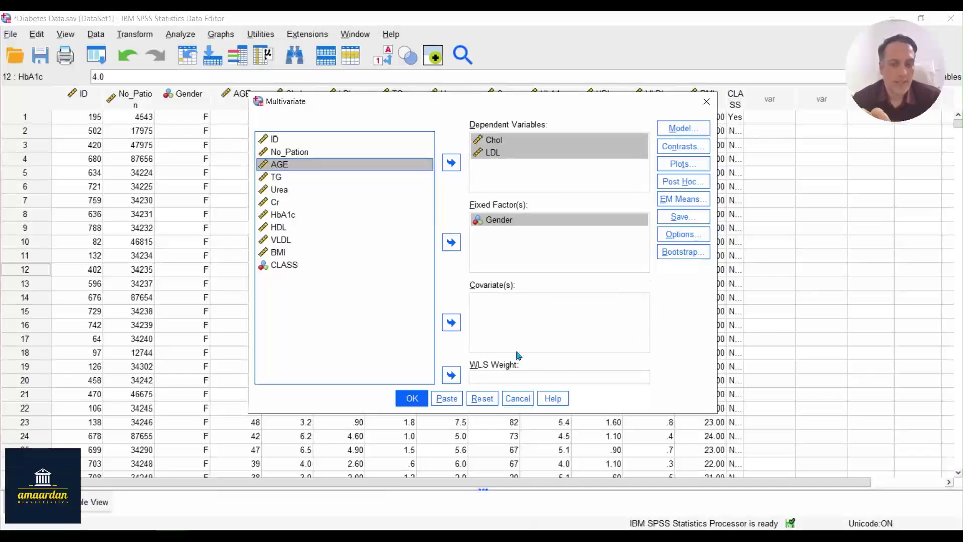
pyautogui.click(673, 189)
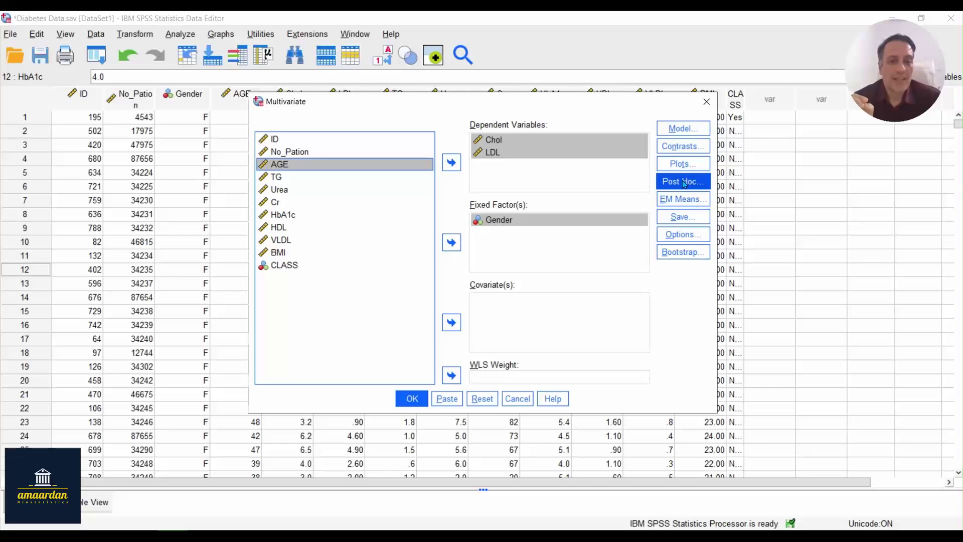
# Review Gender's post hoc tests without changes, then move AGE back into Covariate(s)
pyautogui.click(685, 183)
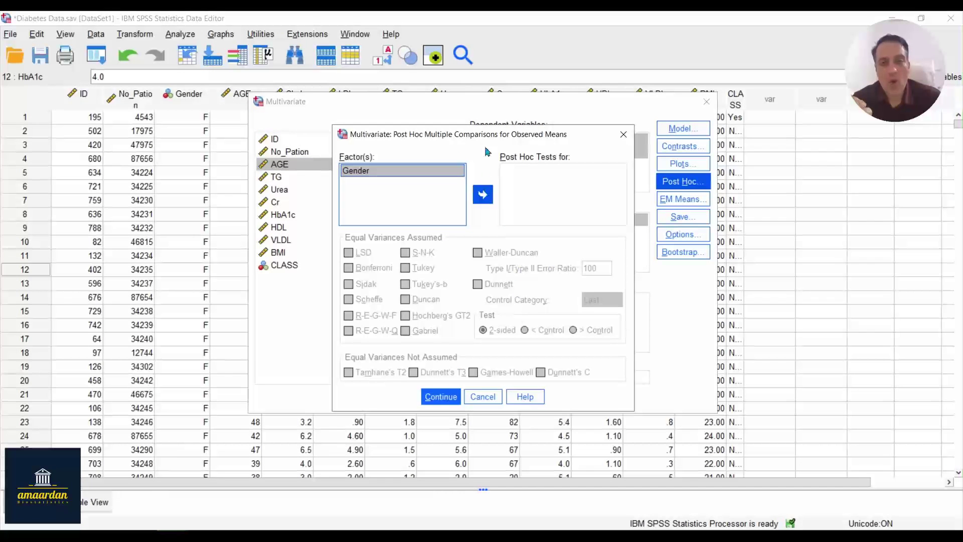
pyautogui.moveTo(485, 135); pyautogui.dragTo(435, 137)
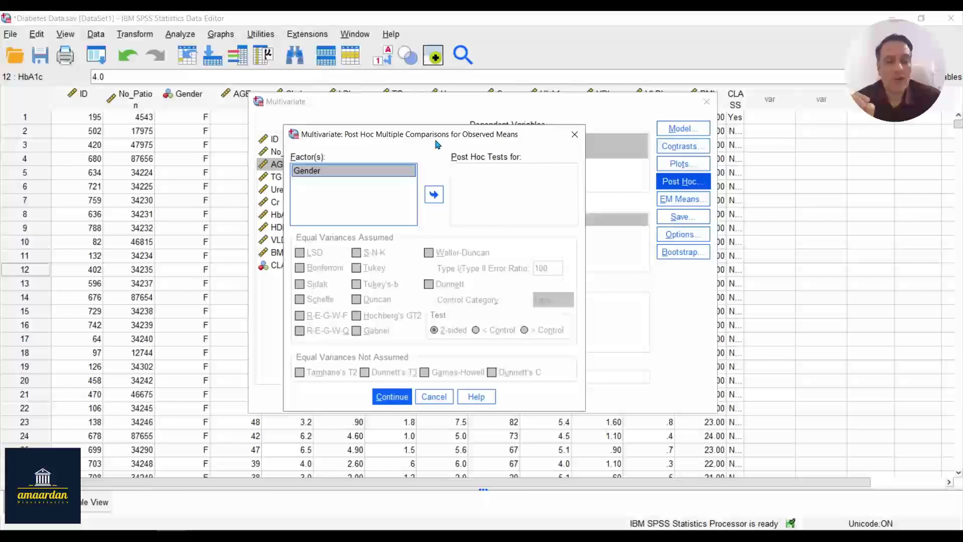
pyautogui.moveTo(512, 142); pyautogui.dragTo(316, 123)
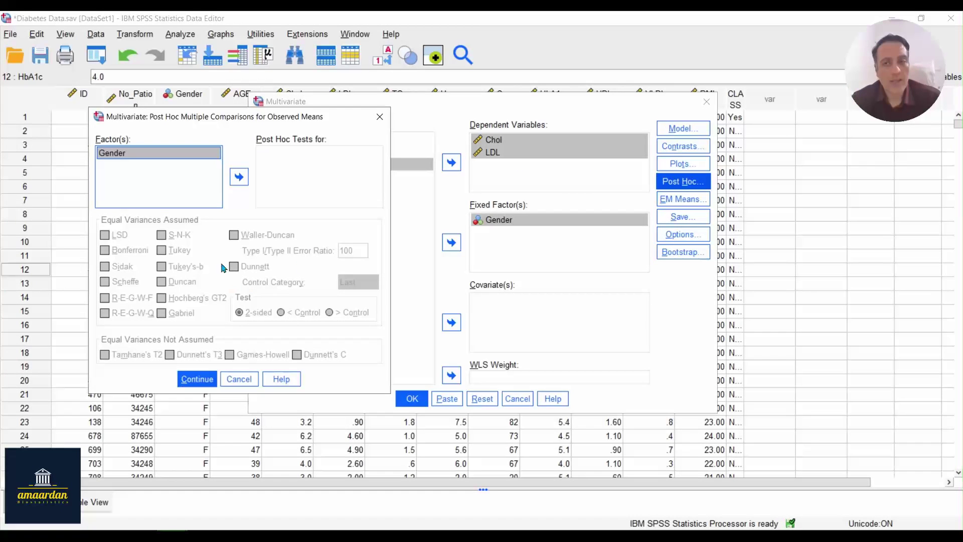
pyautogui.click(203, 378)
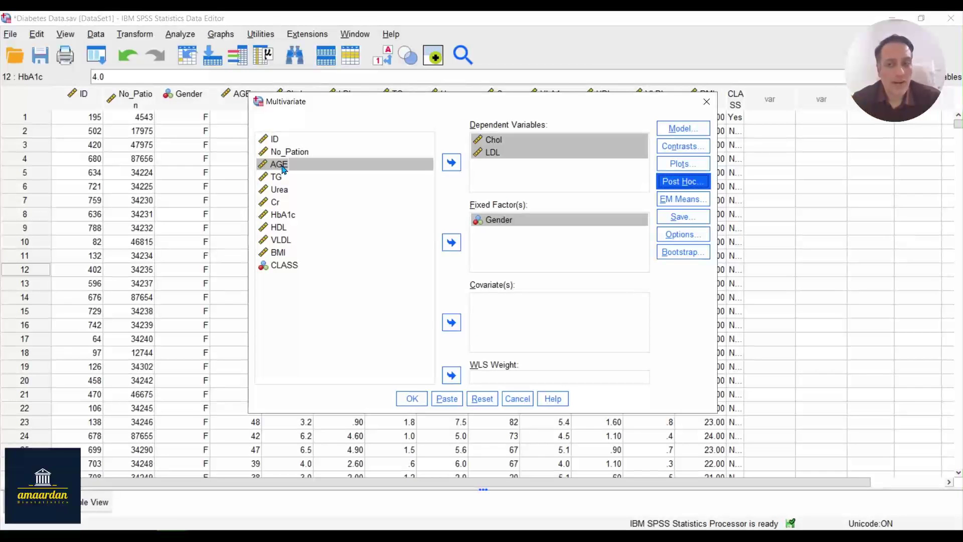
pyautogui.click(452, 322)
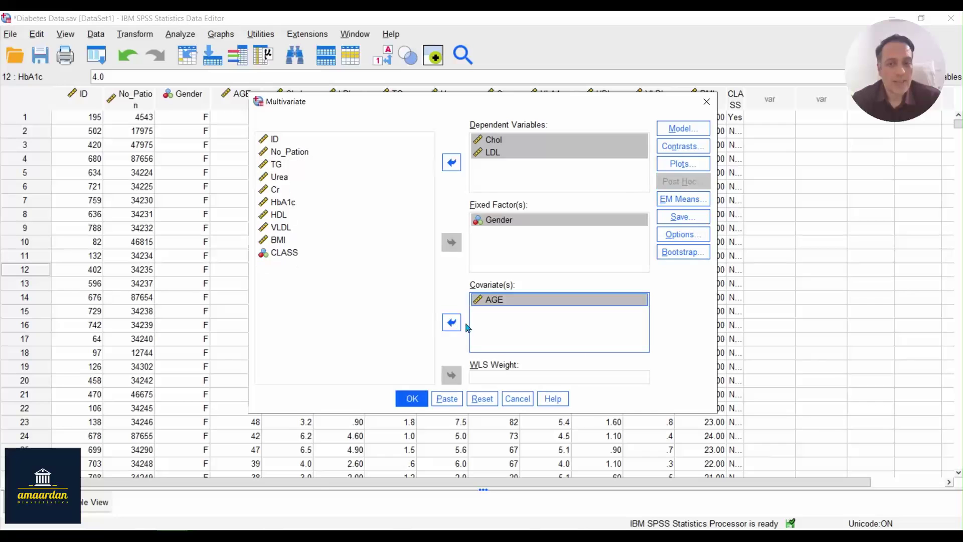
# Display EM Means for Gender and compare main effects with the LSD(none) adjustment
pyautogui.click(662, 198)
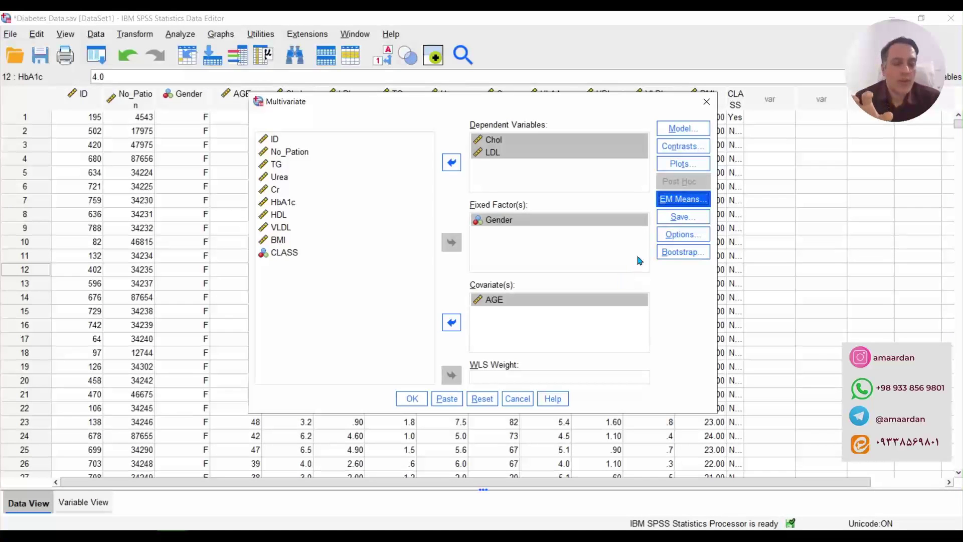
pyautogui.click(677, 201)
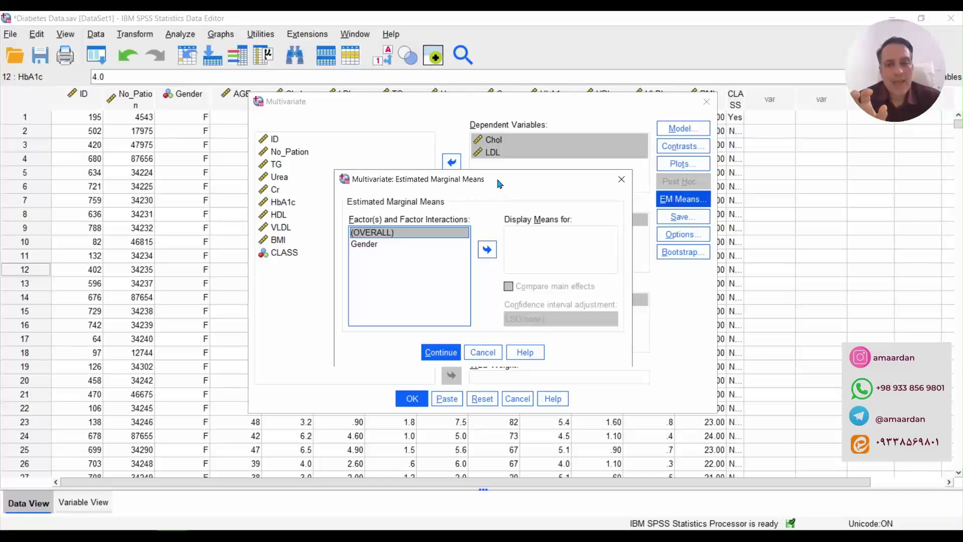
pyautogui.moveTo(499, 179); pyautogui.dragTo(281, 121)
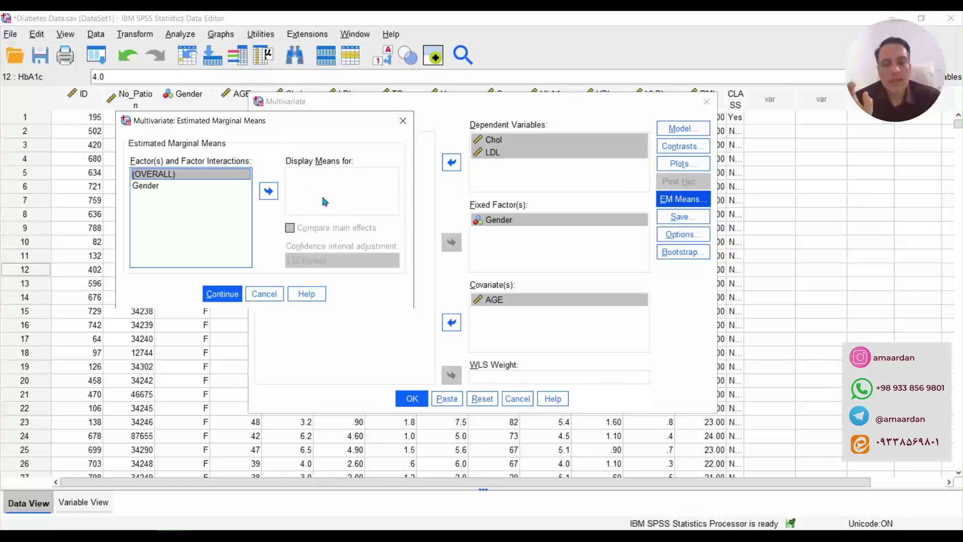
pyautogui.click(159, 188)
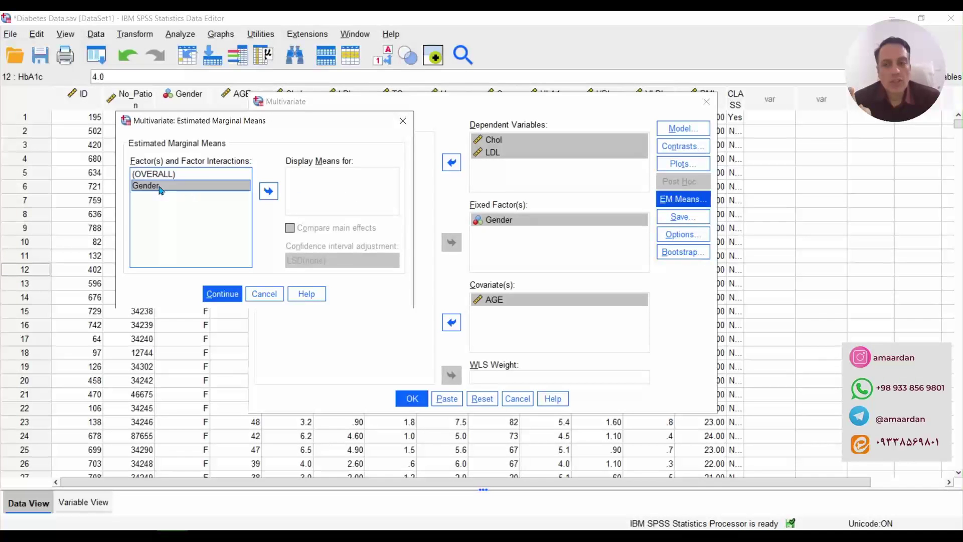
pyautogui.click(264, 194)
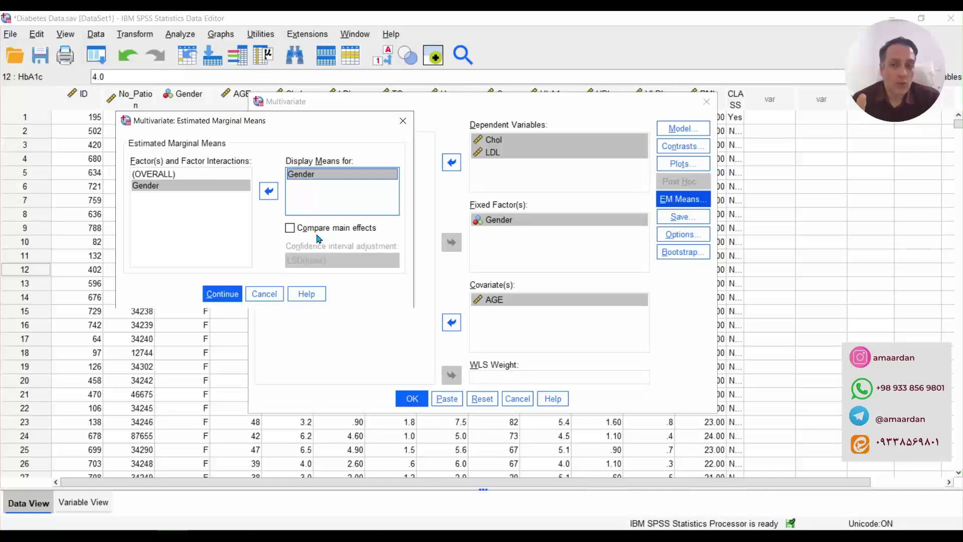
pyautogui.click(291, 230)
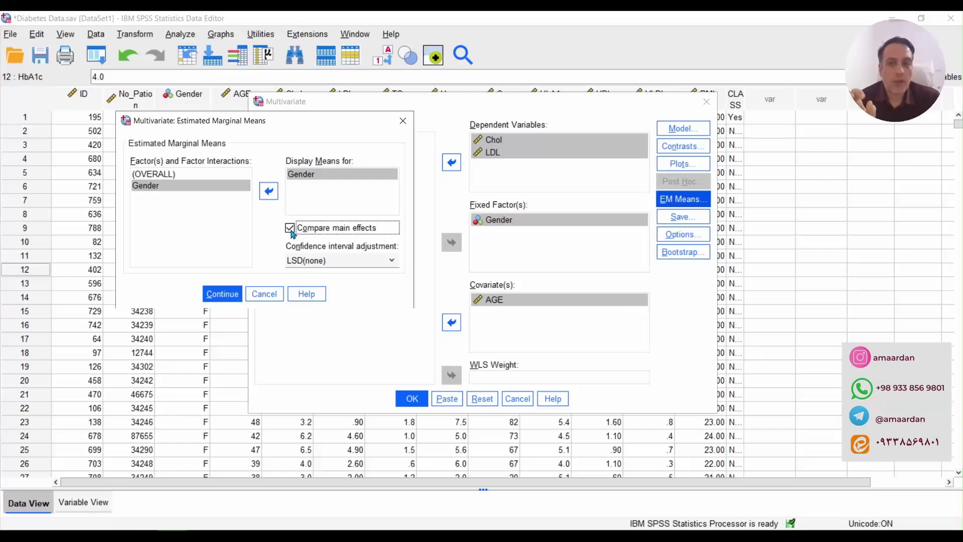
pyautogui.click(349, 261)
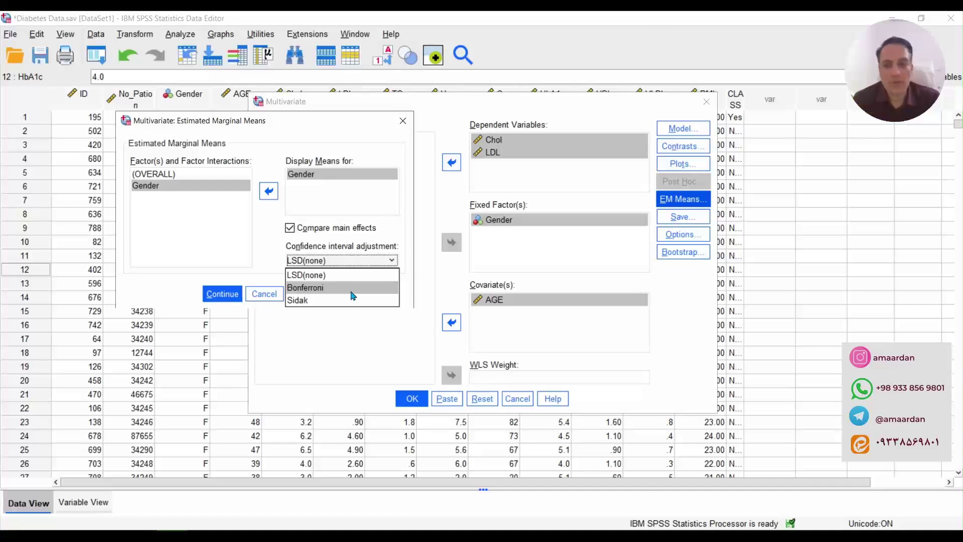
pyautogui.click(247, 261)
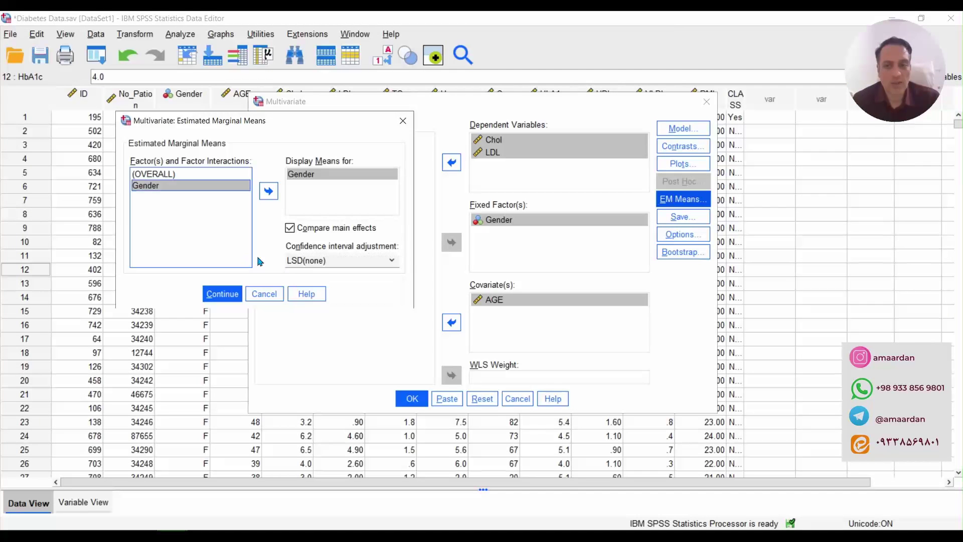
pyautogui.click(308, 265)
pyautogui.click(308, 265)
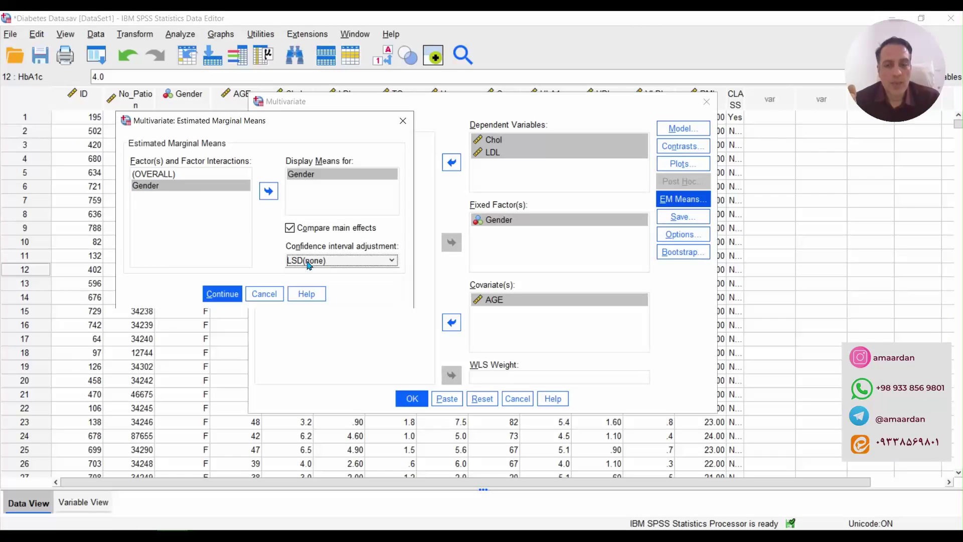
pyautogui.click(222, 295)
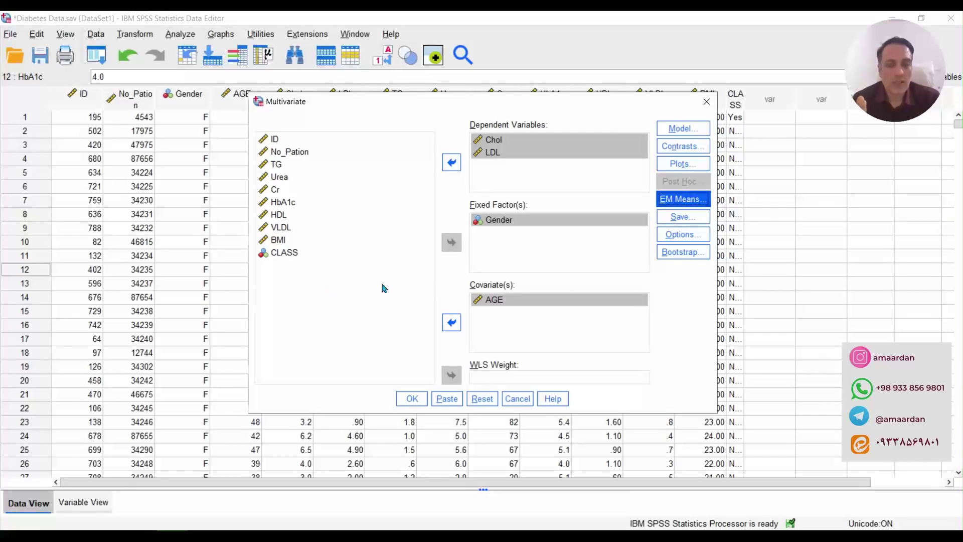
# Tick Leverage values under Diagnostics in the Save settings and confirm
pyautogui.click(682, 218)
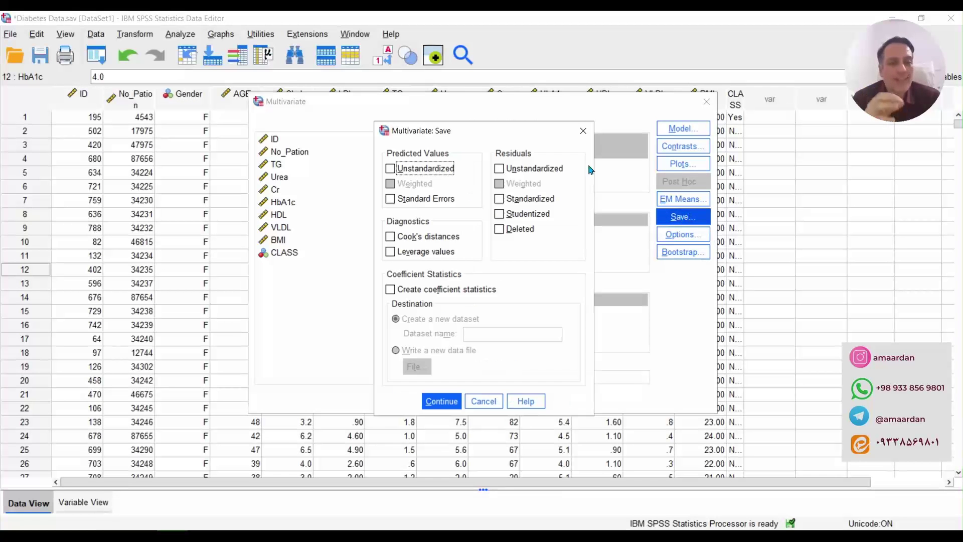
pyautogui.moveTo(499, 133); pyautogui.dragTo(493, 121)
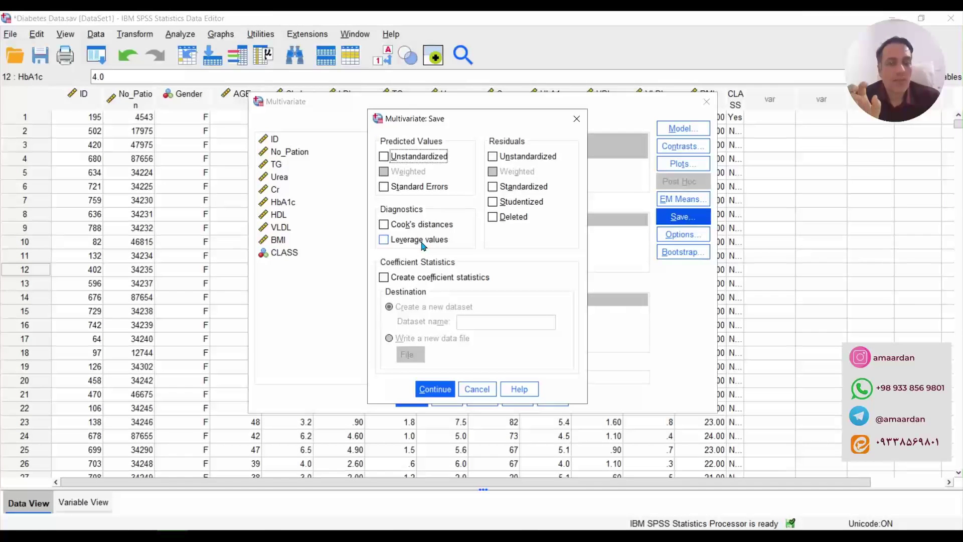
pyautogui.click(383, 240)
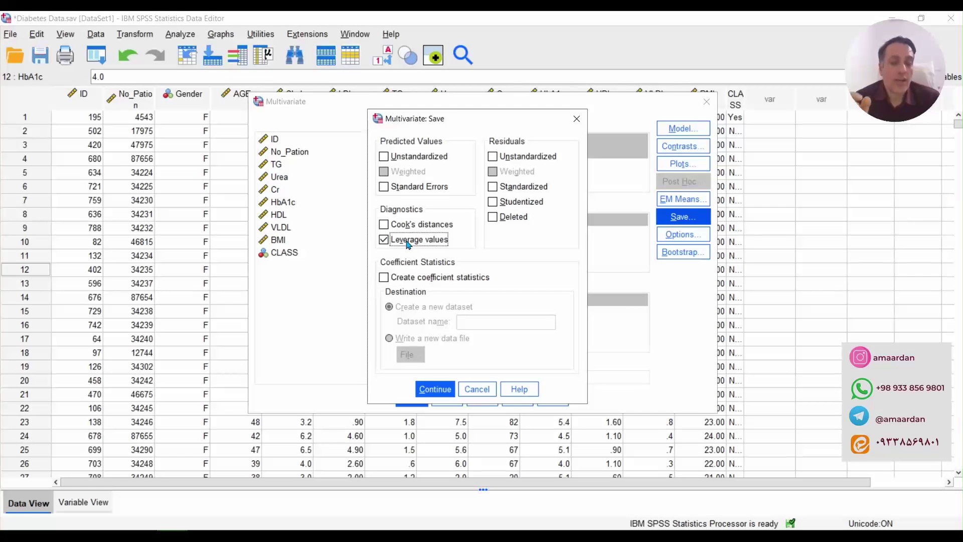
pyautogui.click(435, 389)
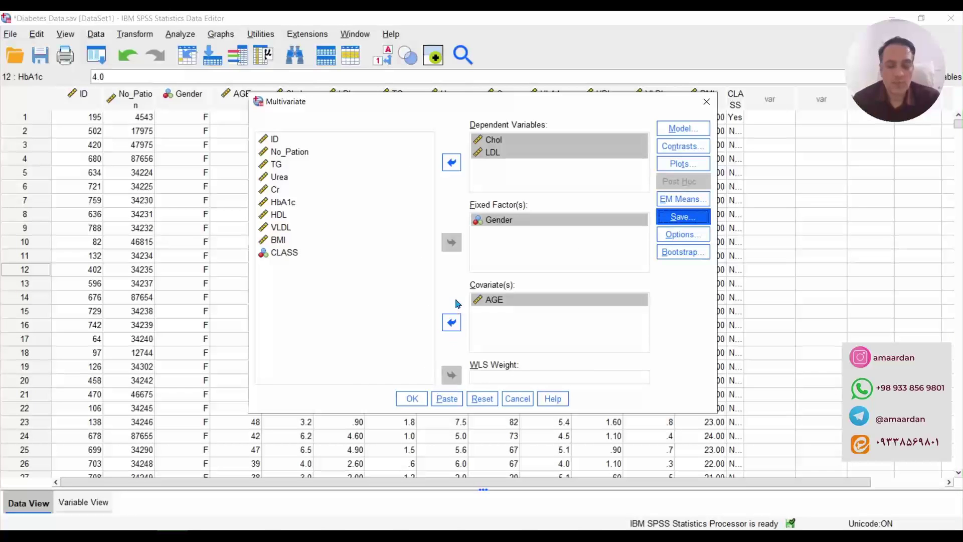
# In Options, tick Descriptive statistics, Parameter estimates, Observed power, Homogeneity tests and Lack-of-fit test
pyautogui.press('Tab')
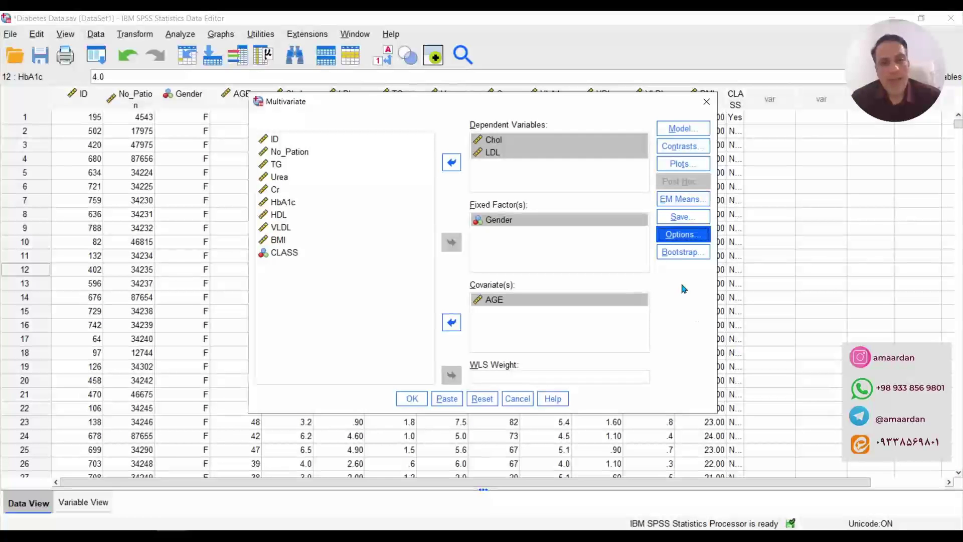
pyautogui.click(684, 235)
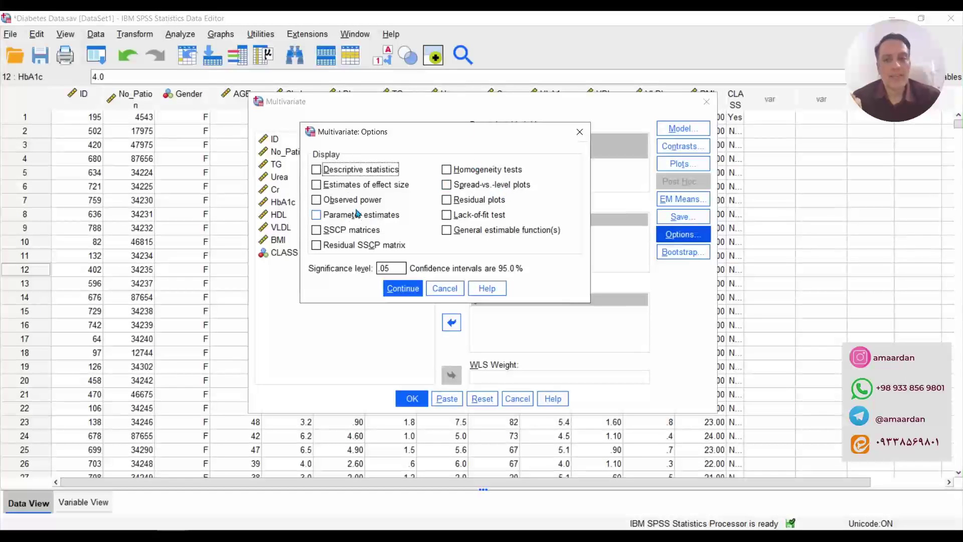
pyautogui.click(317, 170)
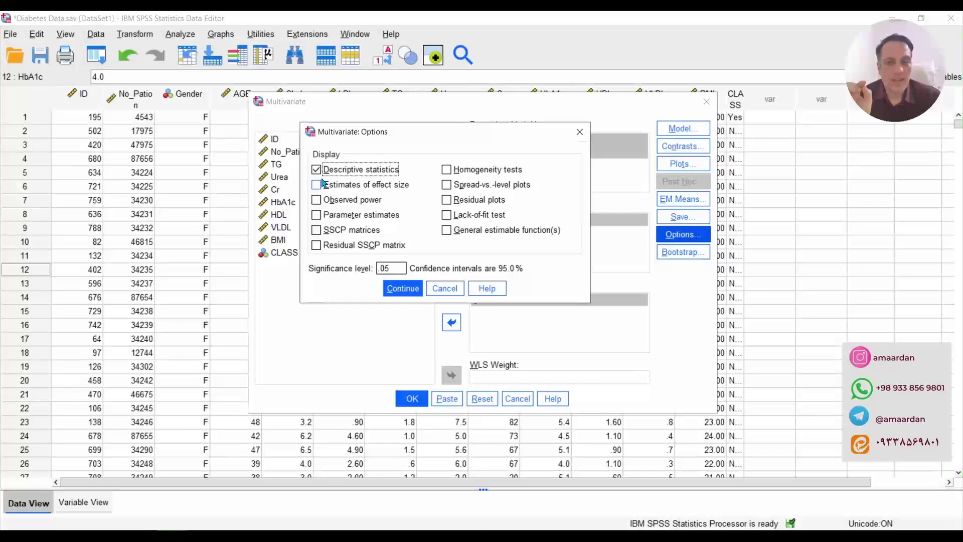
pyautogui.click(316, 215)
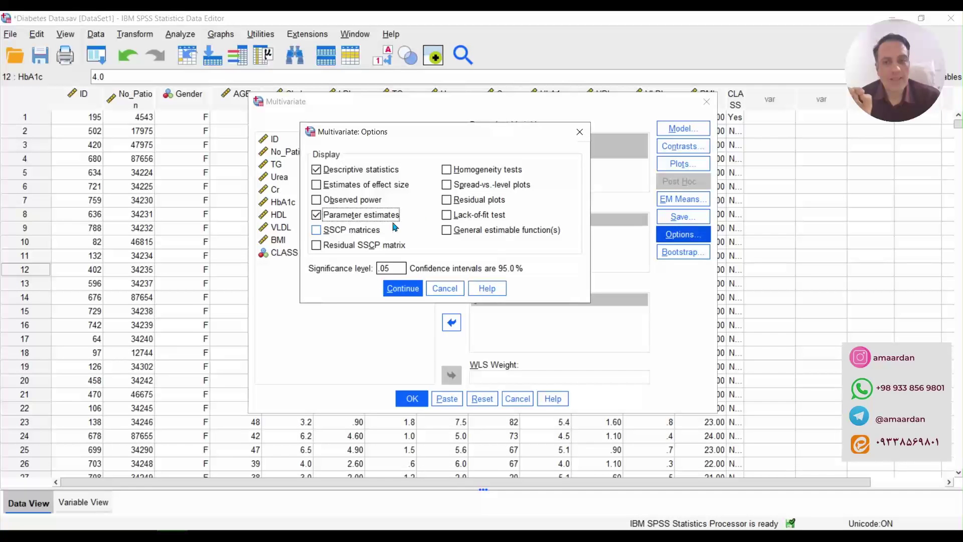
pyautogui.click(317, 201)
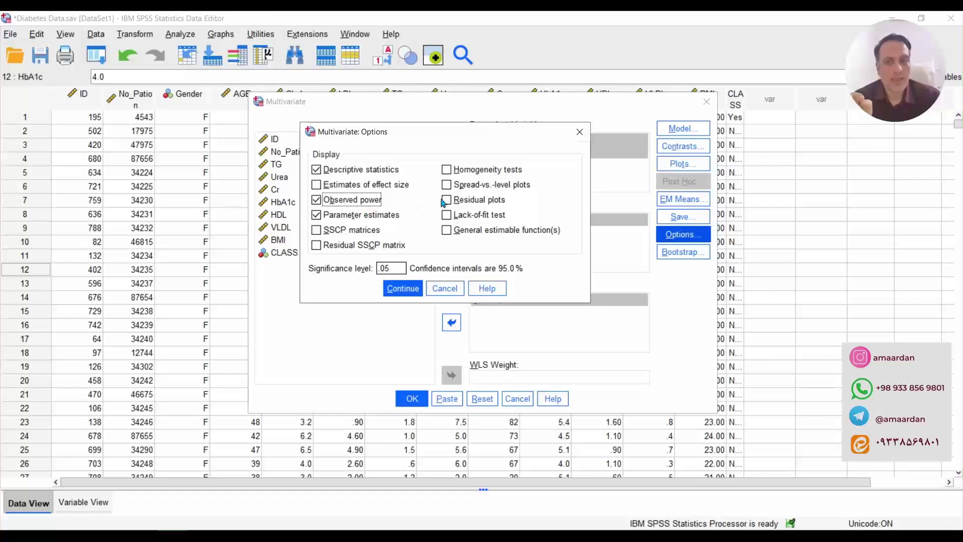
pyautogui.click(448, 170)
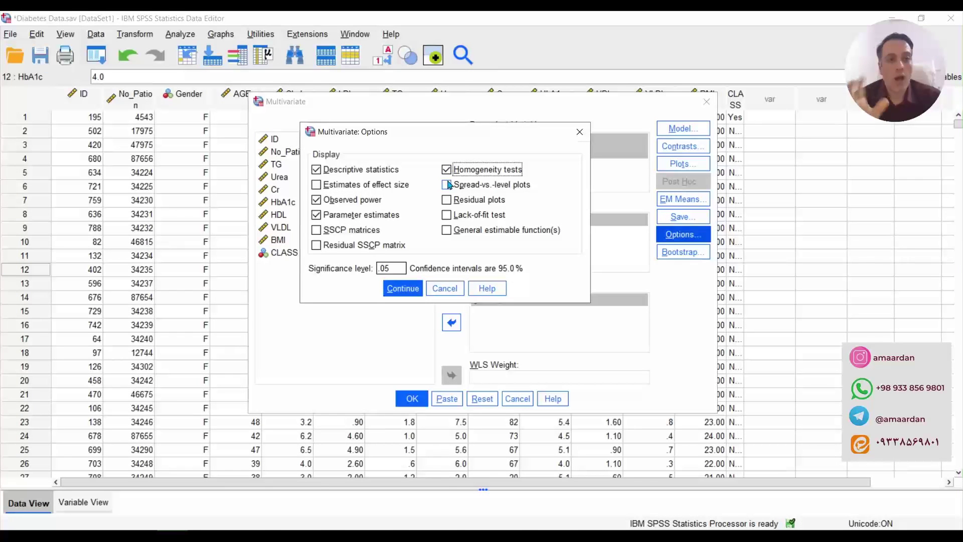
pyautogui.click(447, 216)
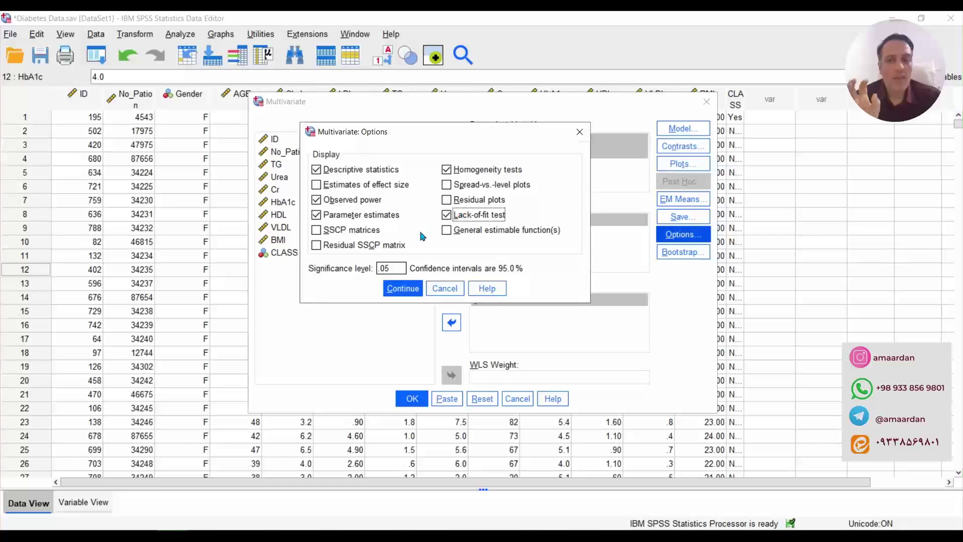
pyautogui.click(401, 290)
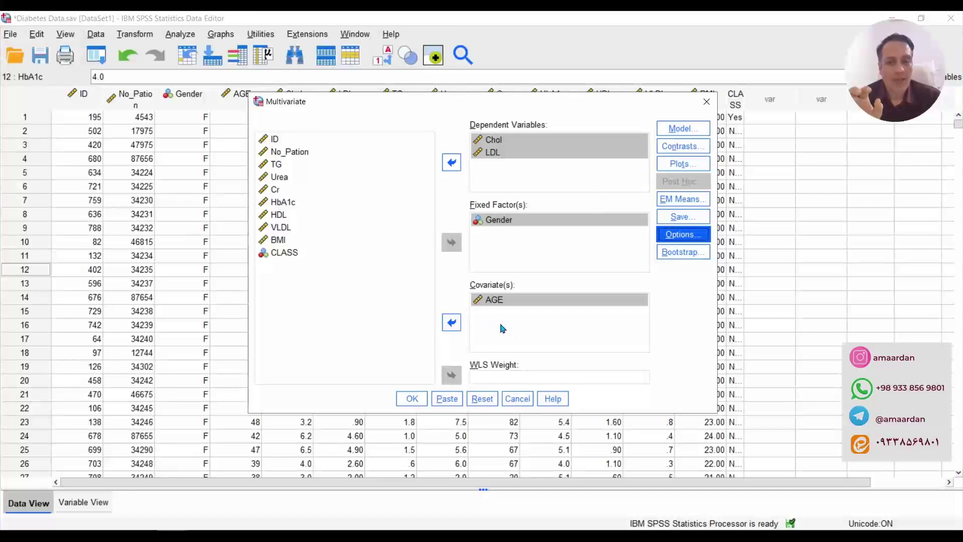
pyautogui.click(412, 400)
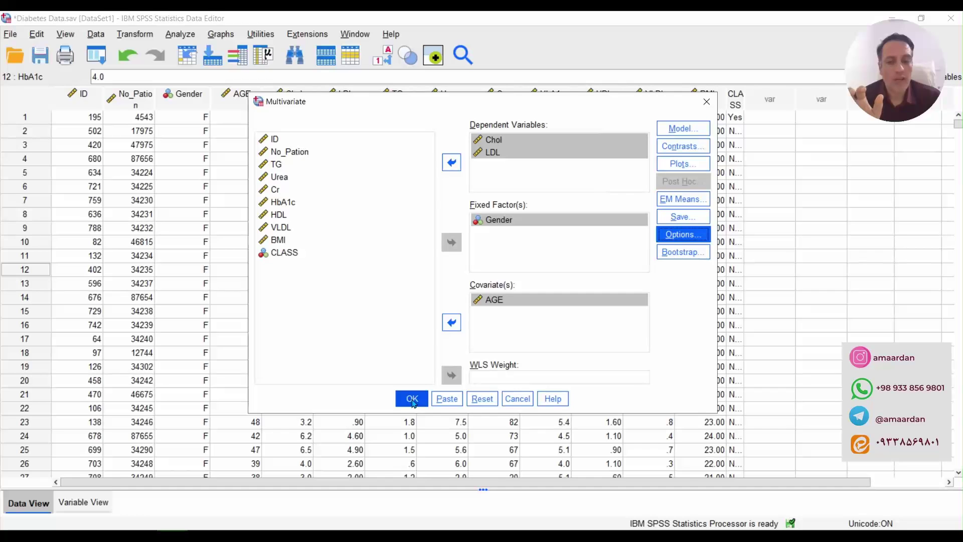